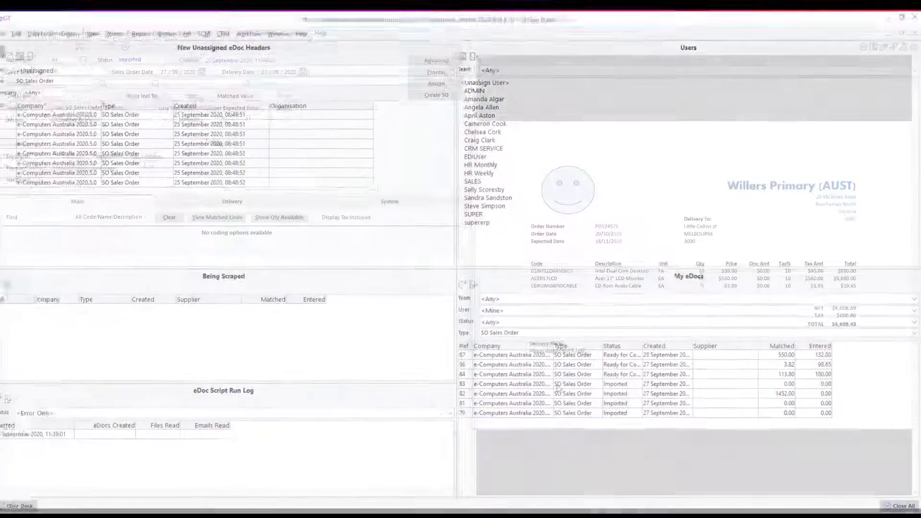
# Open the first sales order eDoc in the My eDocs list and set the Acer 17" LCD Monitor line's price to 150
pyautogui.doubleClick(514, 356)
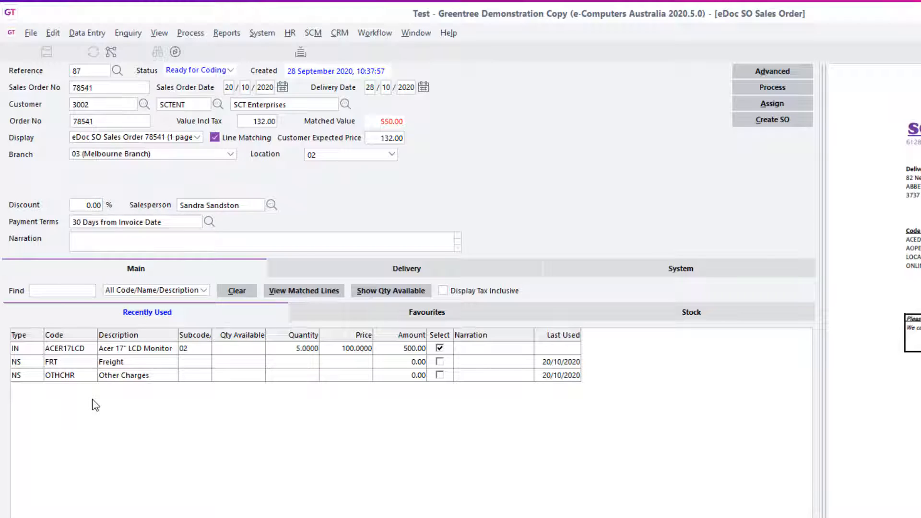
pyautogui.click(349, 355)
pyautogui.write('150')
# Check the customer's favourite items, run Auto Match on the unmatched order lines and acknowledge the result
pyautogui.click(401, 313)
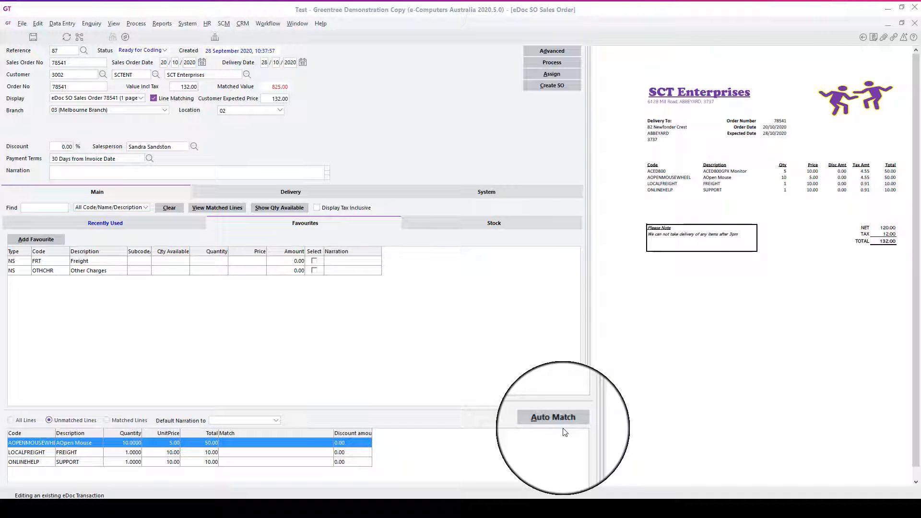
pyautogui.click(564, 422)
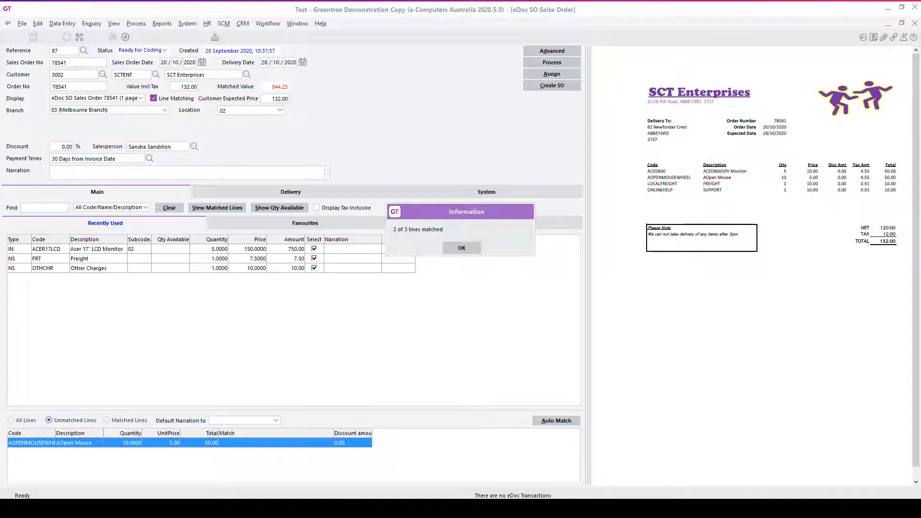
pyautogui.click(462, 248)
# Add stock item CDROMGBPIOCABLE with quantity 10 to the order and show the available quantity
pyautogui.click(446, 223)
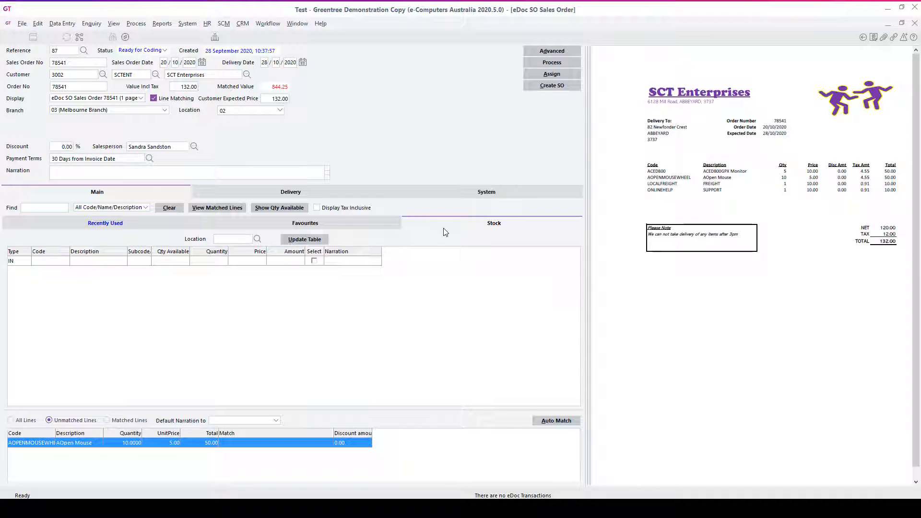
pyautogui.click(53, 261)
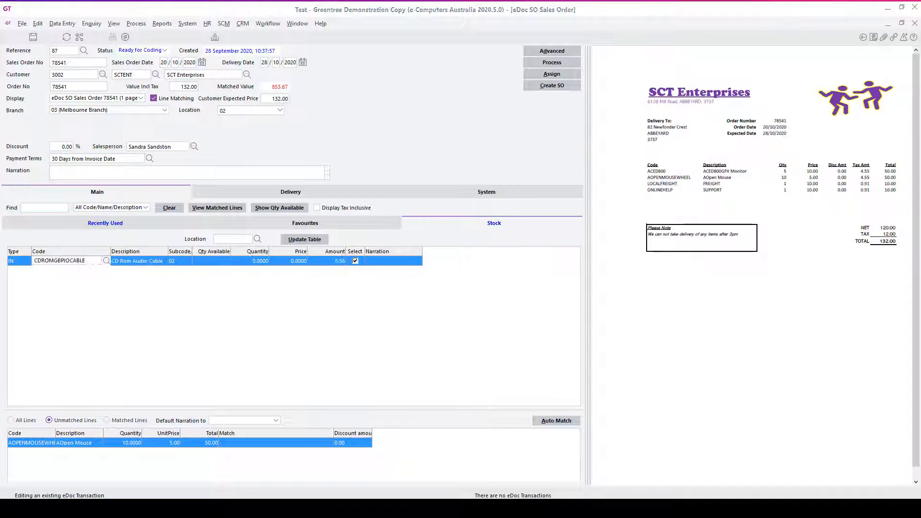
pyautogui.press('Tab')
pyautogui.write('10')
pyautogui.press('Tab')
pyautogui.press('Tab')
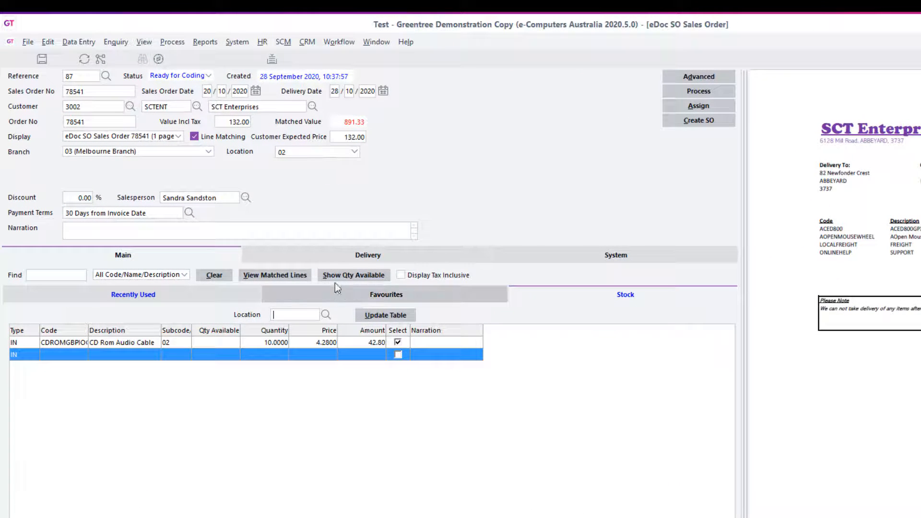
pyautogui.click(340, 279)
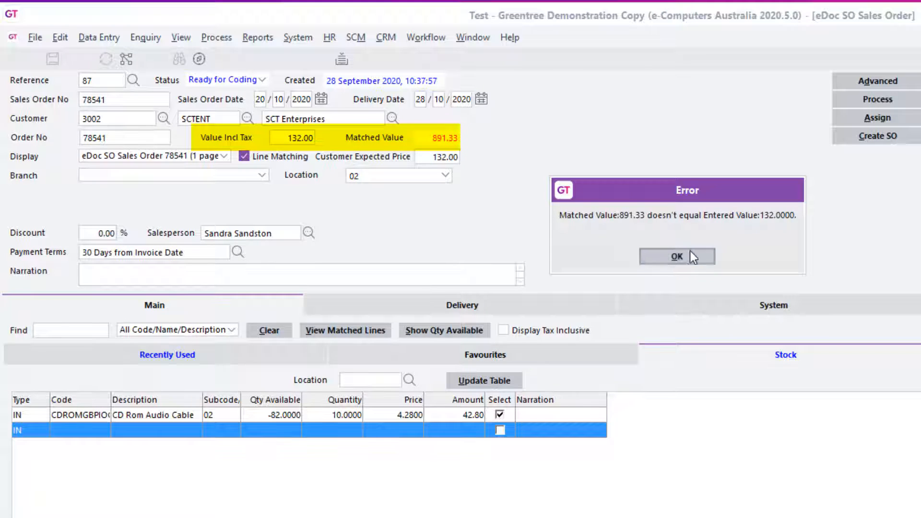
# Dismiss the value mismatch error, set the stock location to 02 and apply it to the stock lines
pyautogui.click(677, 256)
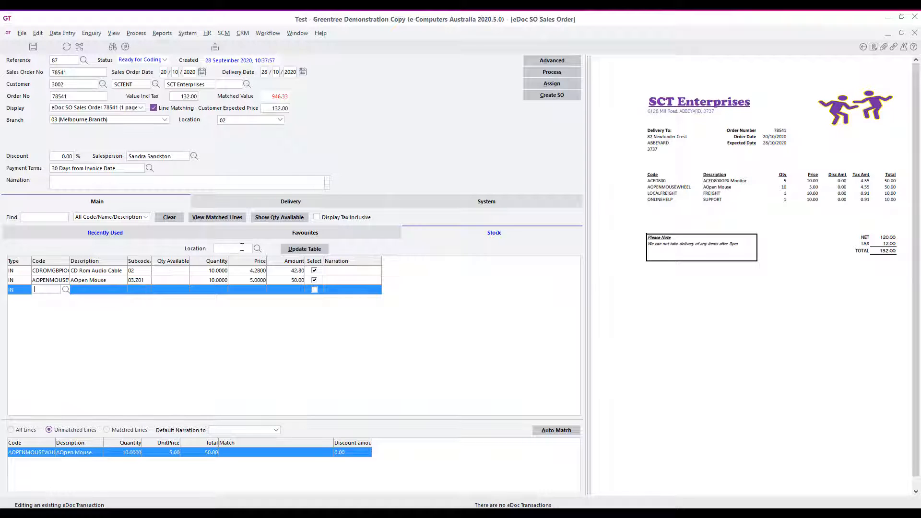
pyautogui.click(238, 248)
pyautogui.click(246, 259)
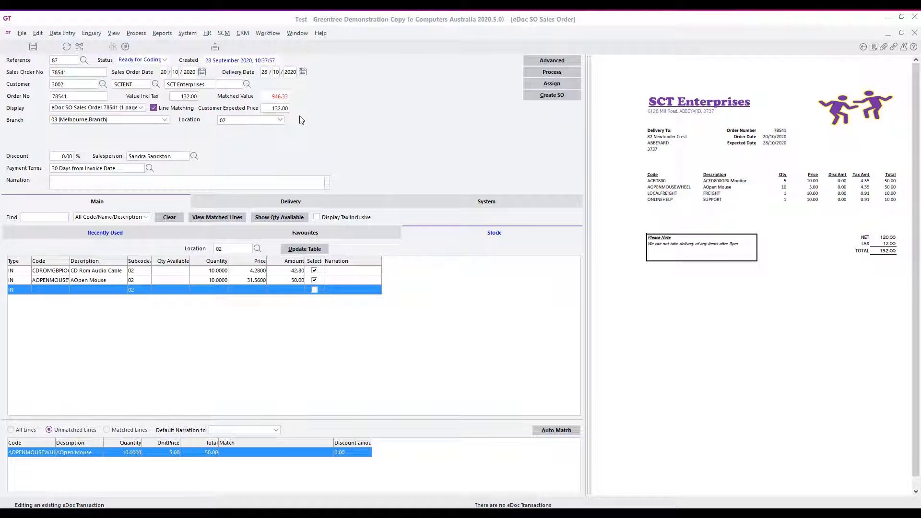
# Set the Acer 17" LCD Monitor line's price to 100 among the recently used items
pyautogui.click(181, 235)
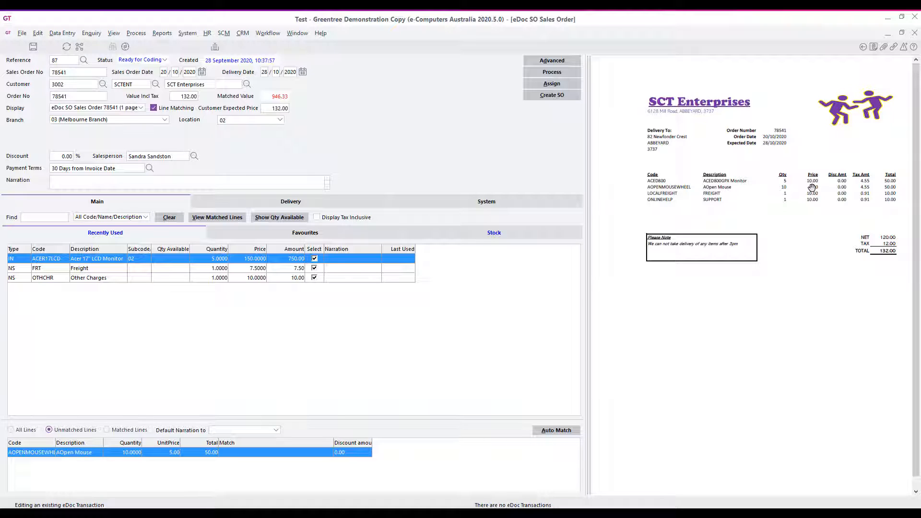
pyautogui.click(260, 259)
pyautogui.write('100')
pyautogui.press('Tab')
pyautogui.press('Tab')
# Set the eDoc's value including tax to 671.33 and create the sales order from it
pyautogui.doubleClick(189, 97)
pyautogui.write('671.33')
pyautogui.press('Tab')
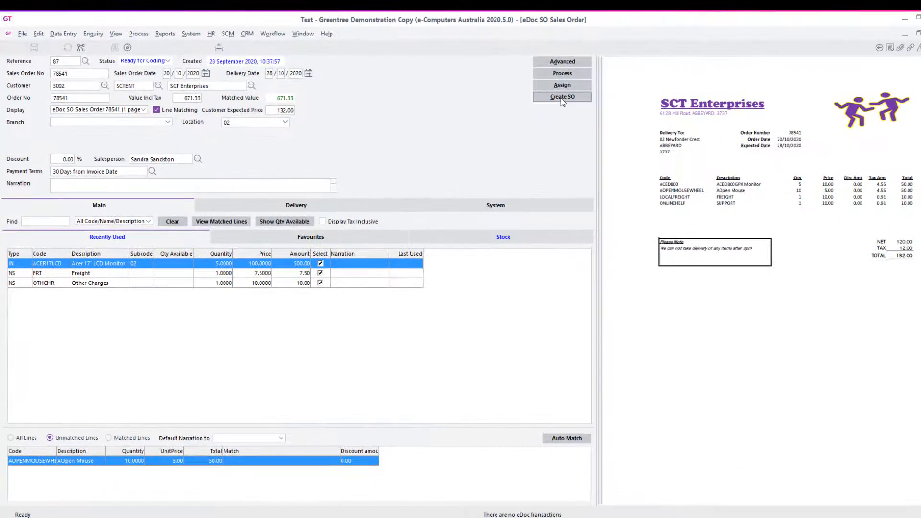
pyautogui.click(867, 153)
pyautogui.click(562, 267)
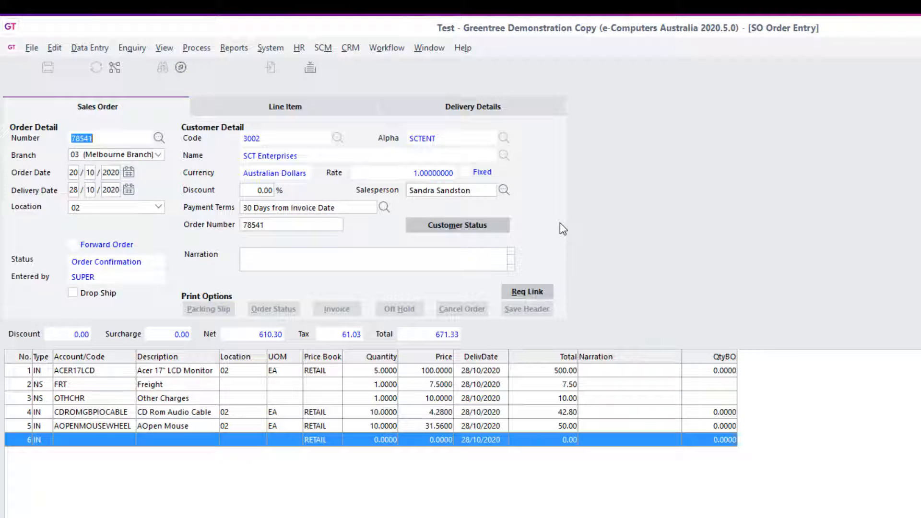
# Review the created sales order's delivery details and line item entry, and return to the order header
pyautogui.click(426, 108)
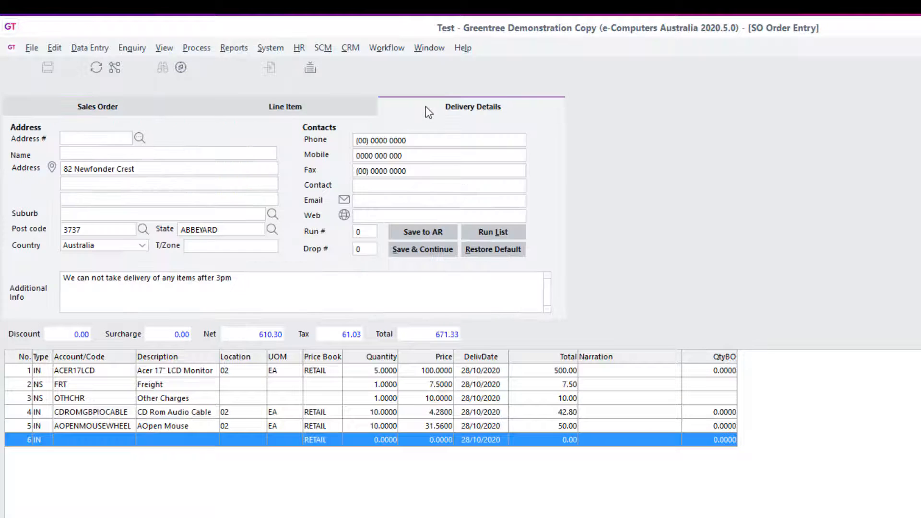
pyautogui.click(300, 108)
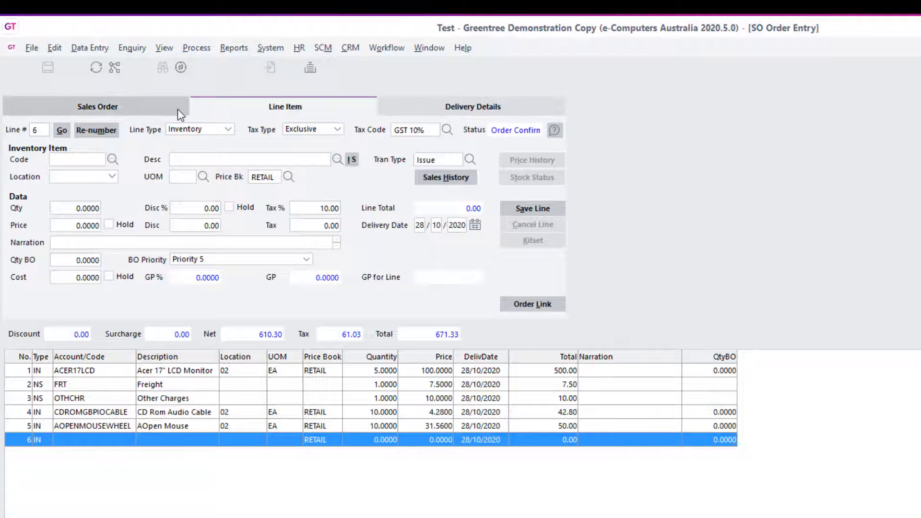
pyautogui.click(178, 109)
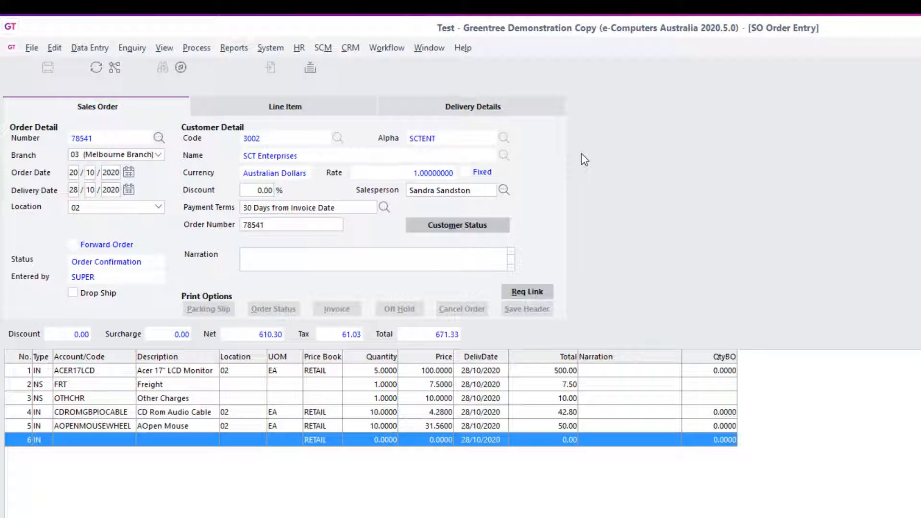
pyautogui.click(30, 49)
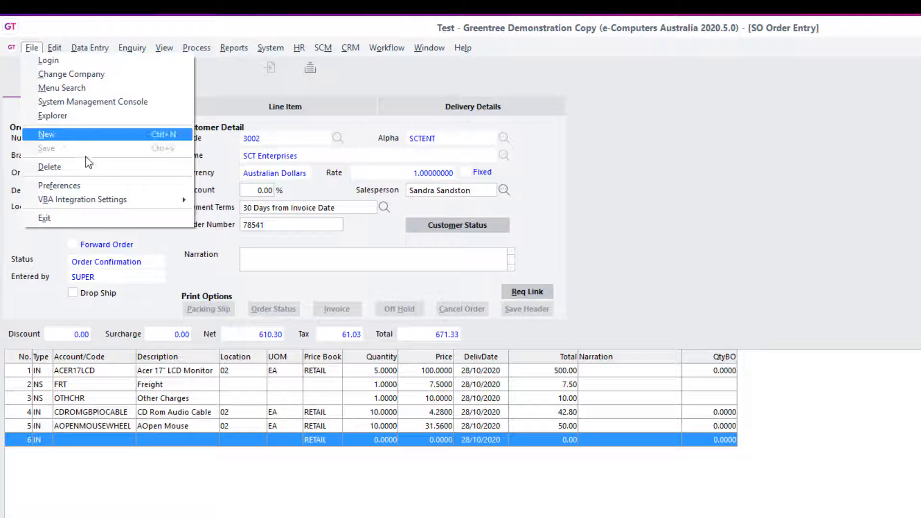
pyautogui.click(59, 186)
pyautogui.click(455, 327)
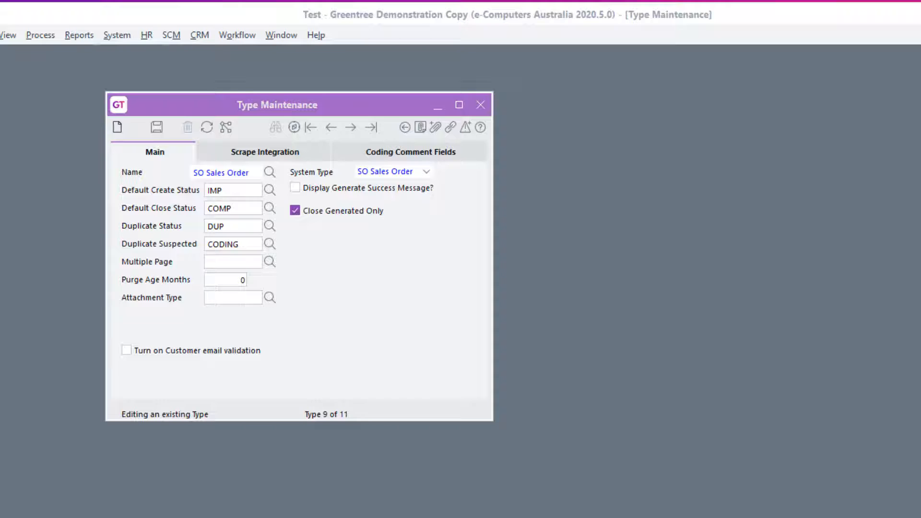
# Examine the SO Sales Order type's scrape integration settings and the file masks for the c:\greentree\eDocs\SalesOrder path
pyautogui.click(265, 152)
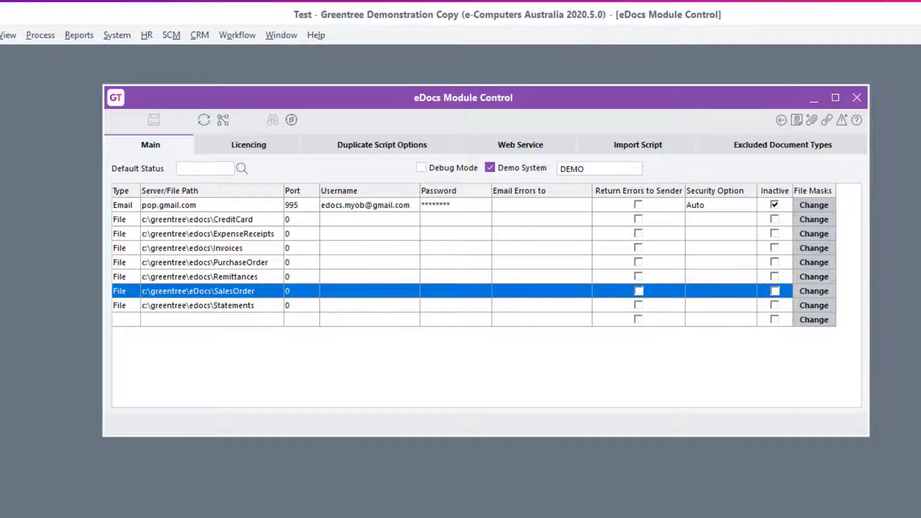
pyautogui.click(815, 291)
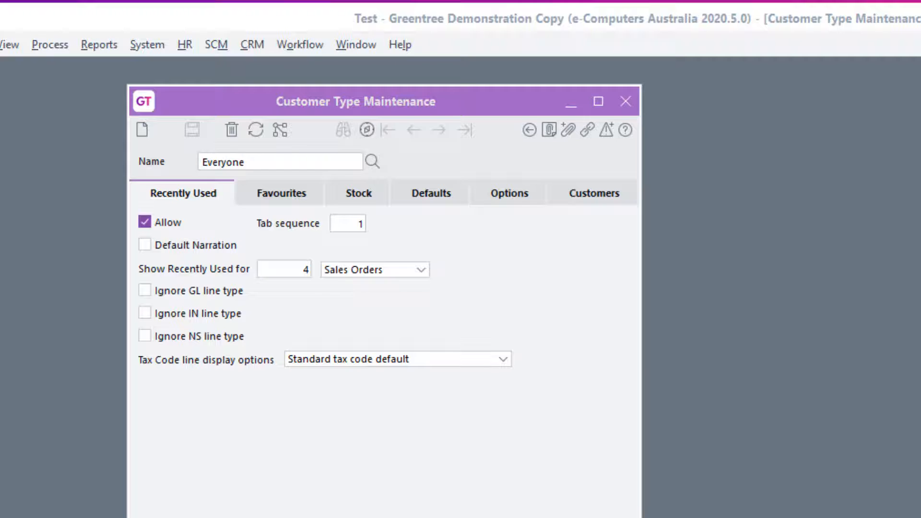
# Review the Everyone customer type's recently used period choices, favourites, stock, defaults, options and assigned customers
pyautogui.click(421, 270)
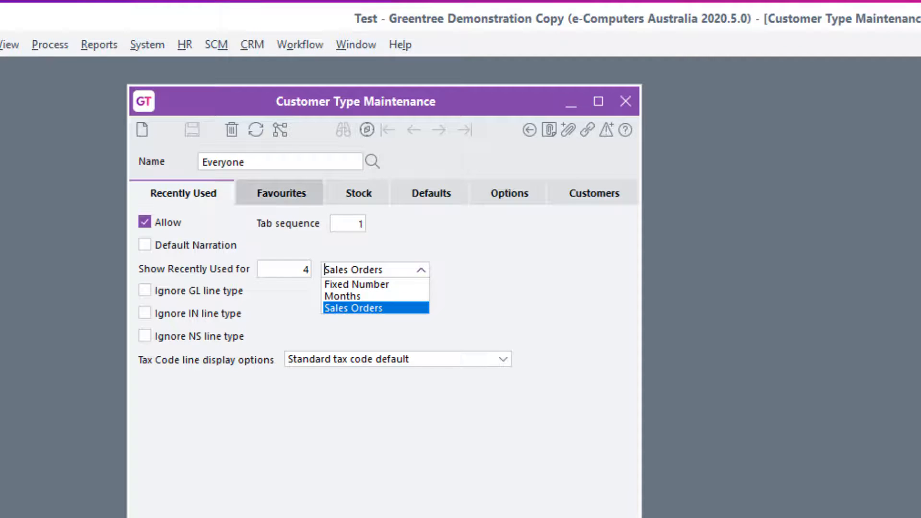
pyautogui.click(281, 193)
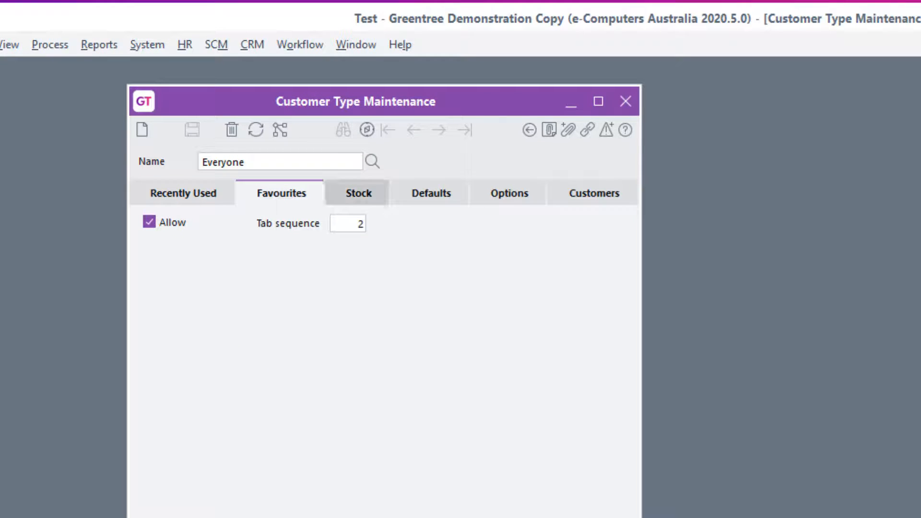
pyautogui.click(359, 193)
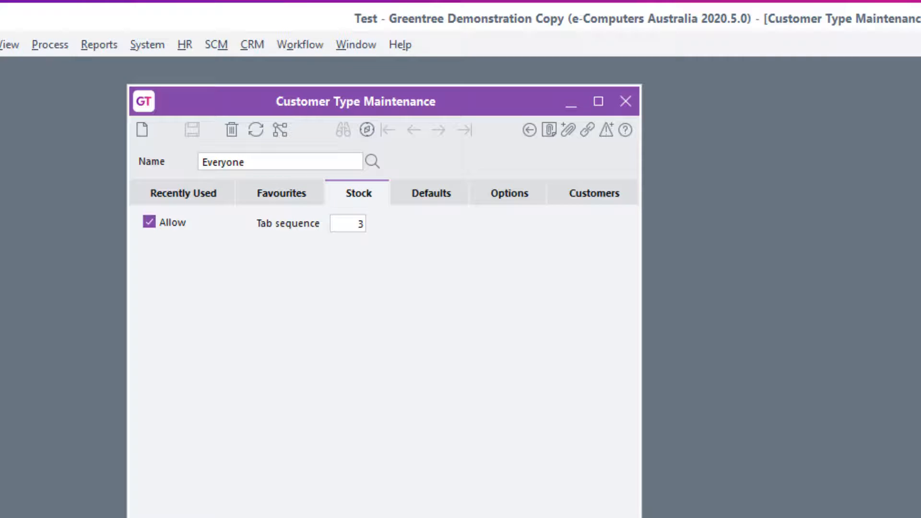
pyautogui.click(431, 193)
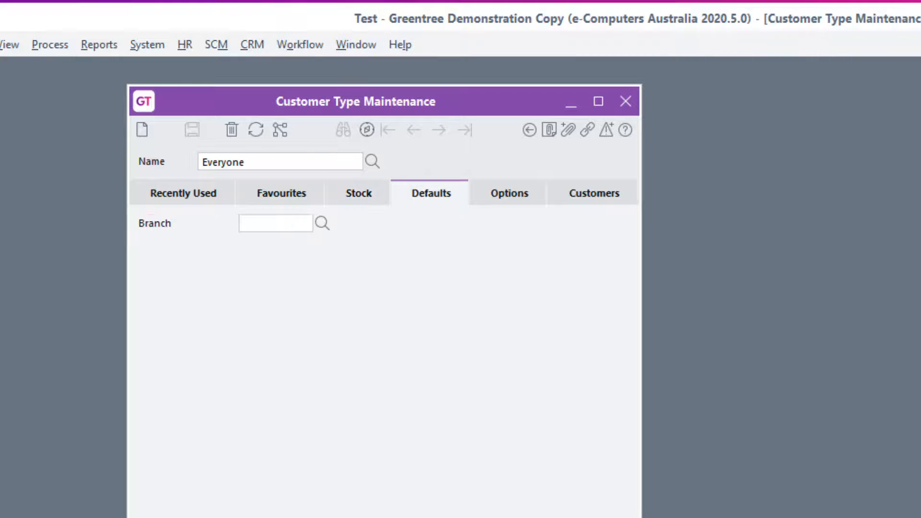
pyautogui.click(509, 193)
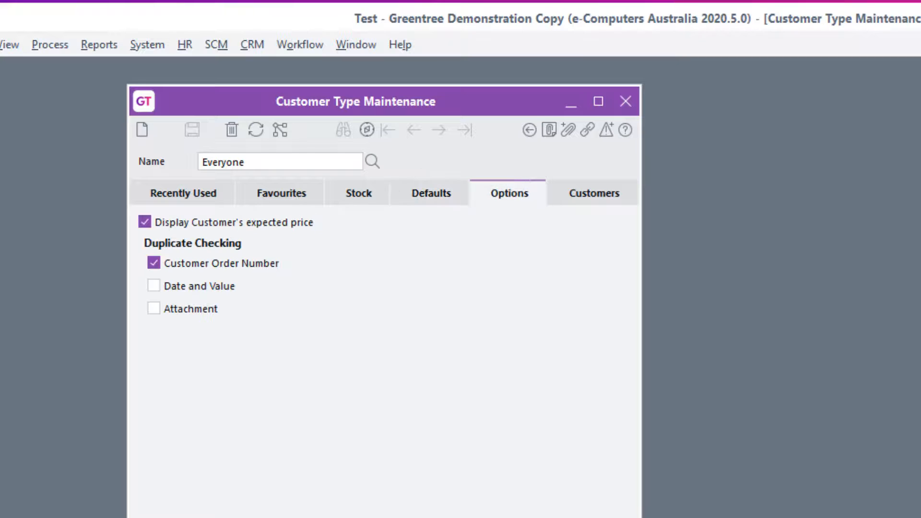
pyautogui.click(594, 193)
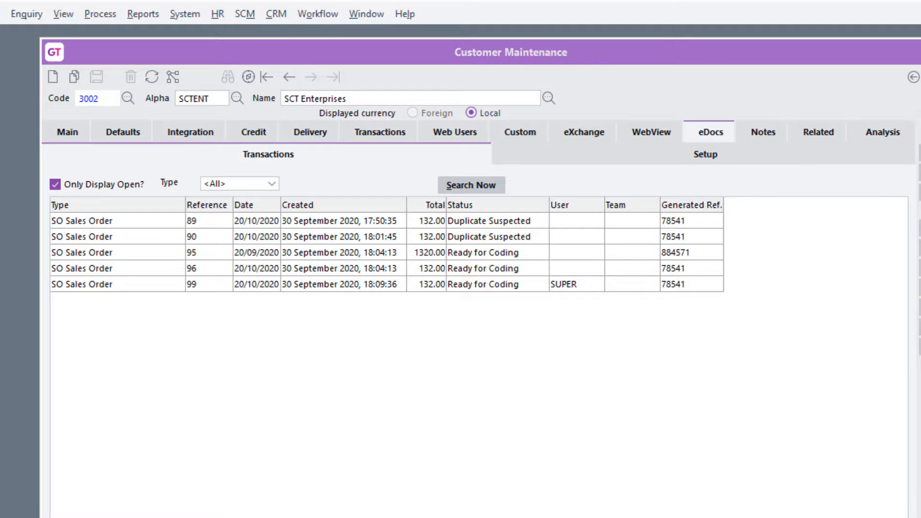
# Review SCT Enterprises' eDocs setup, covering recently used items, favourites, email addresses, options and line mapping
pyautogui.click(705, 154)
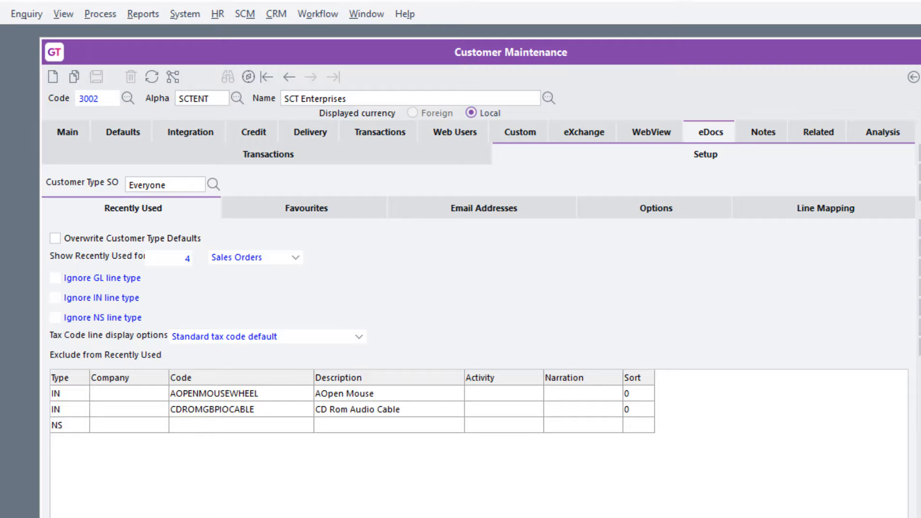
pyautogui.click(307, 208)
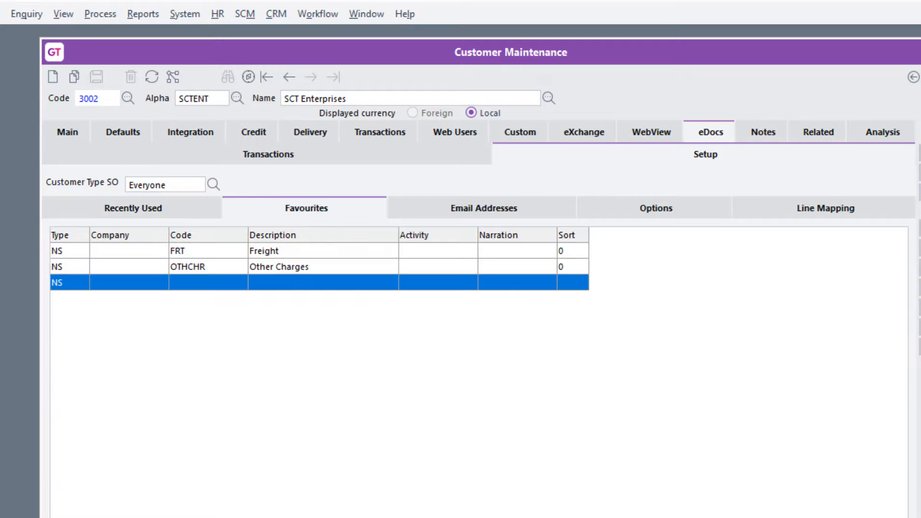
pyautogui.click(484, 208)
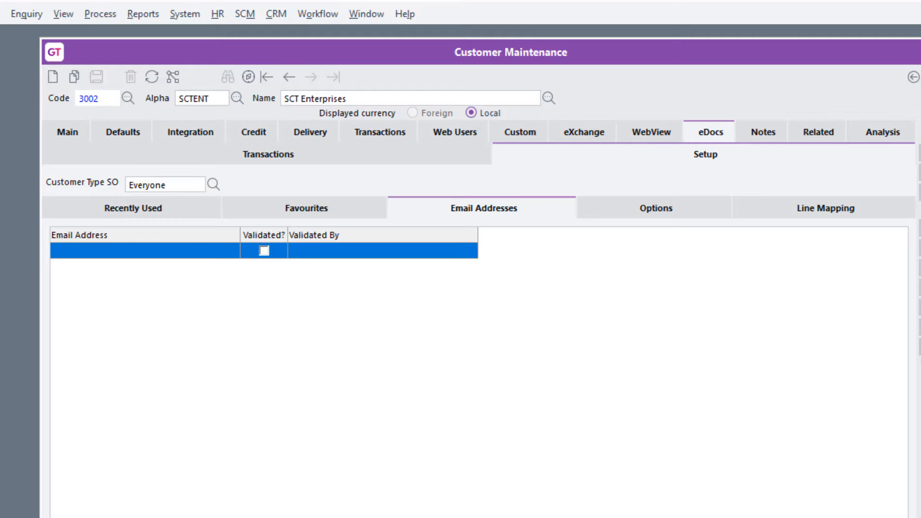
pyautogui.click(656, 208)
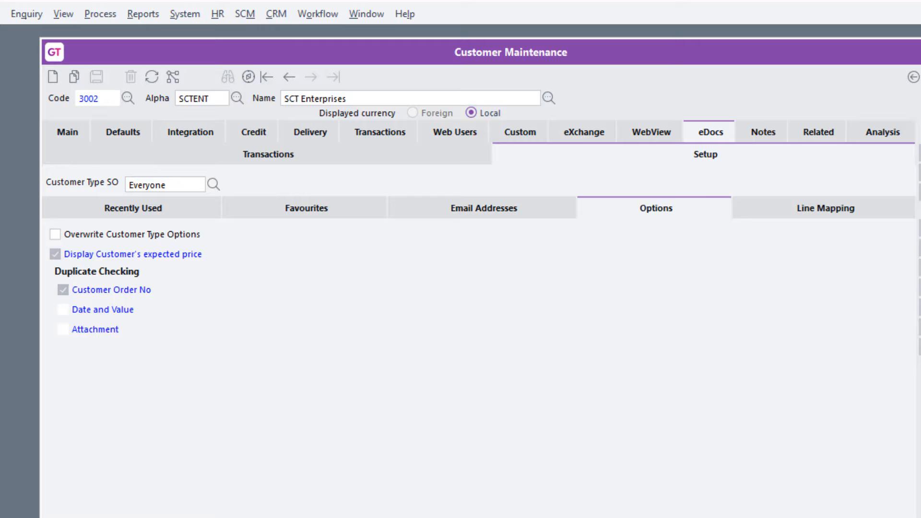
pyautogui.click(826, 208)
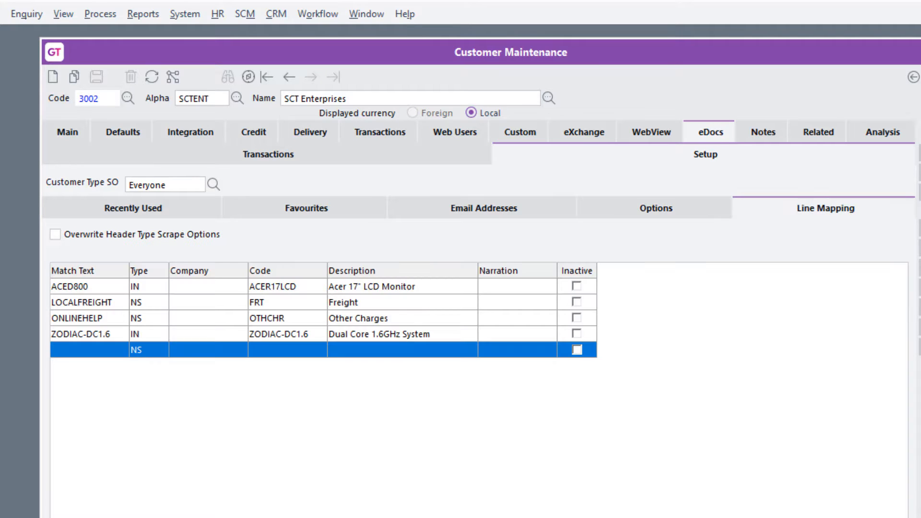